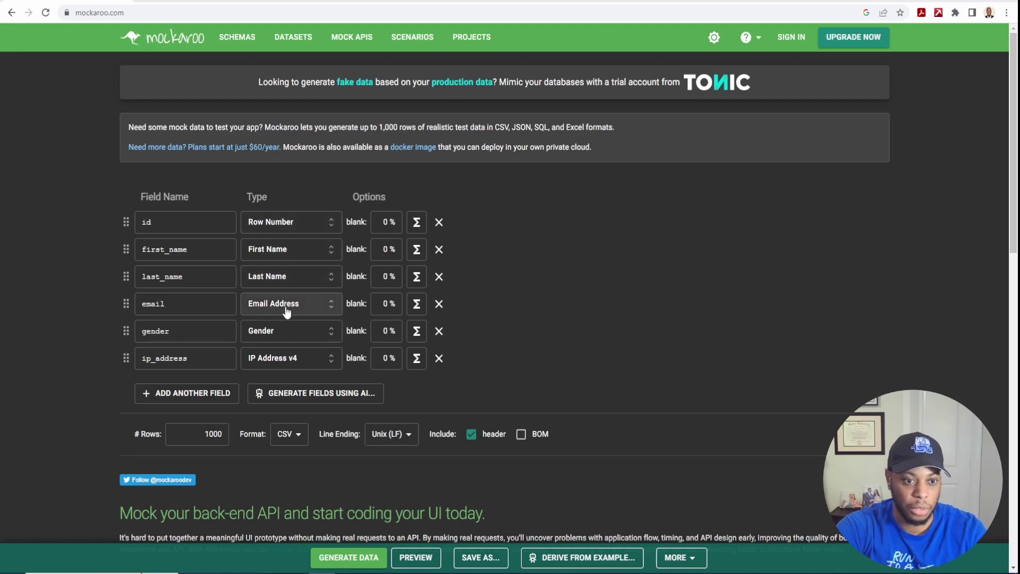
Add a new field named lat with the Latitude type
{"action": "left_click", "coordinate": [175, 397]}
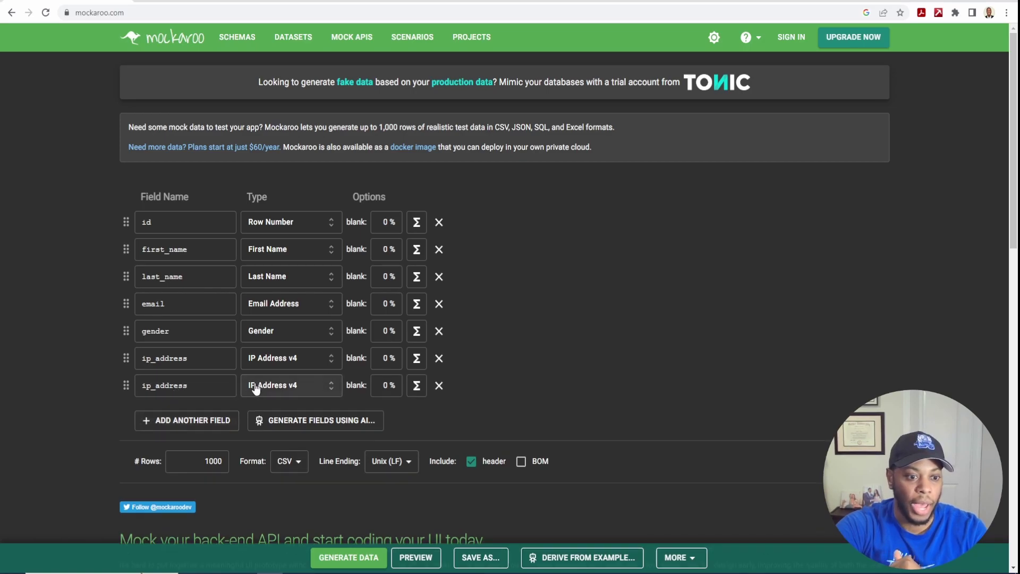
{"action": "left_click", "coordinate": [188, 387]}
{"action": "left_click_drag", "start_coordinate": [192, 386], "coordinate": [68, 382]}
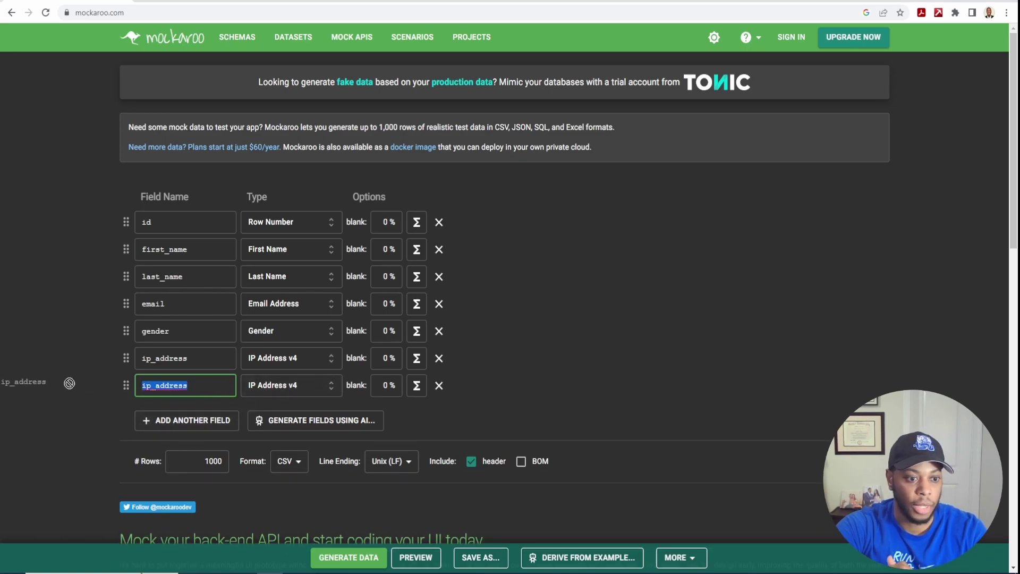
{"action": "type", "text": "lat"}
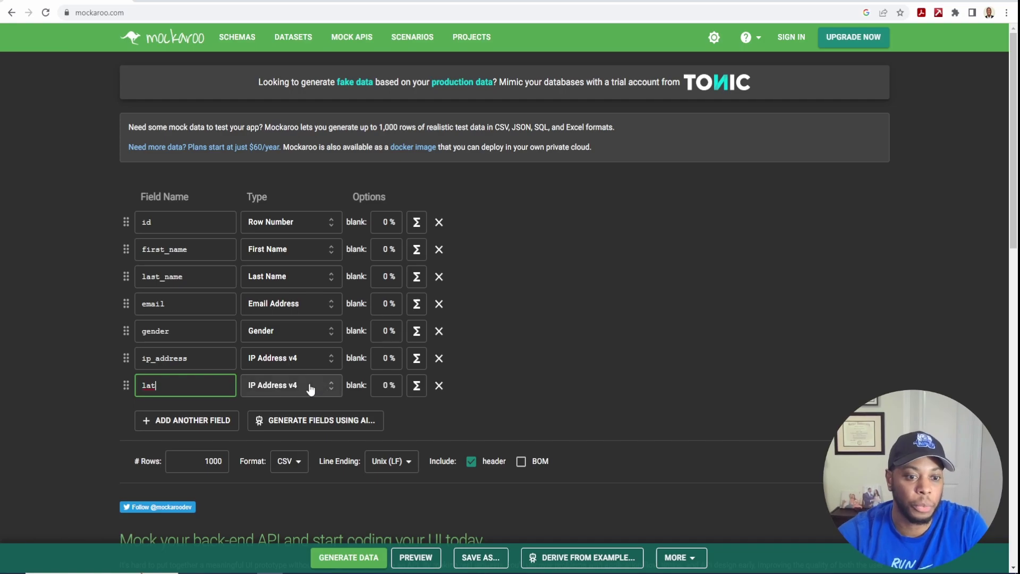
{"action": "left_click", "coordinate": [290, 384]}
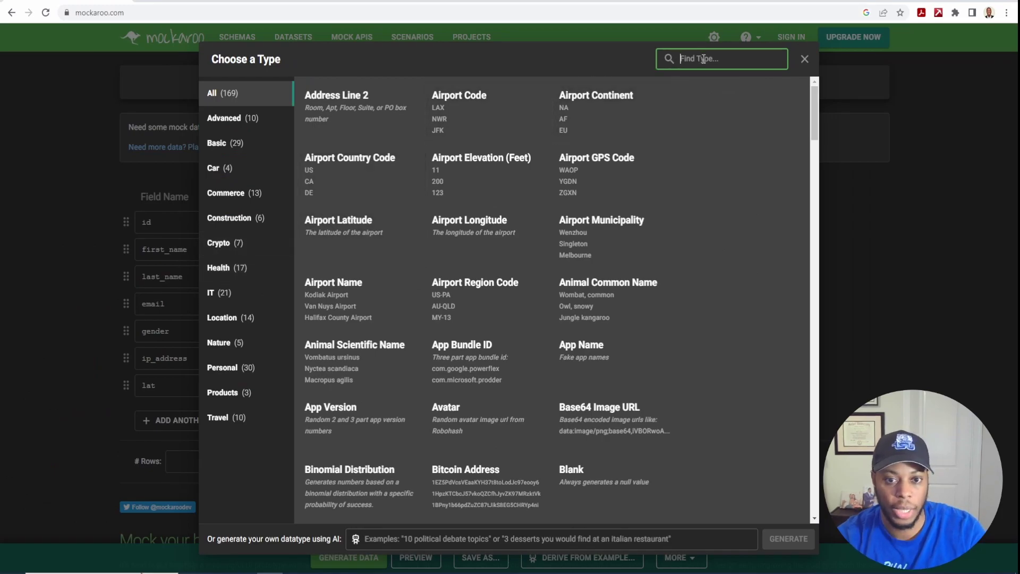
{"action": "type", "text": "lat"}
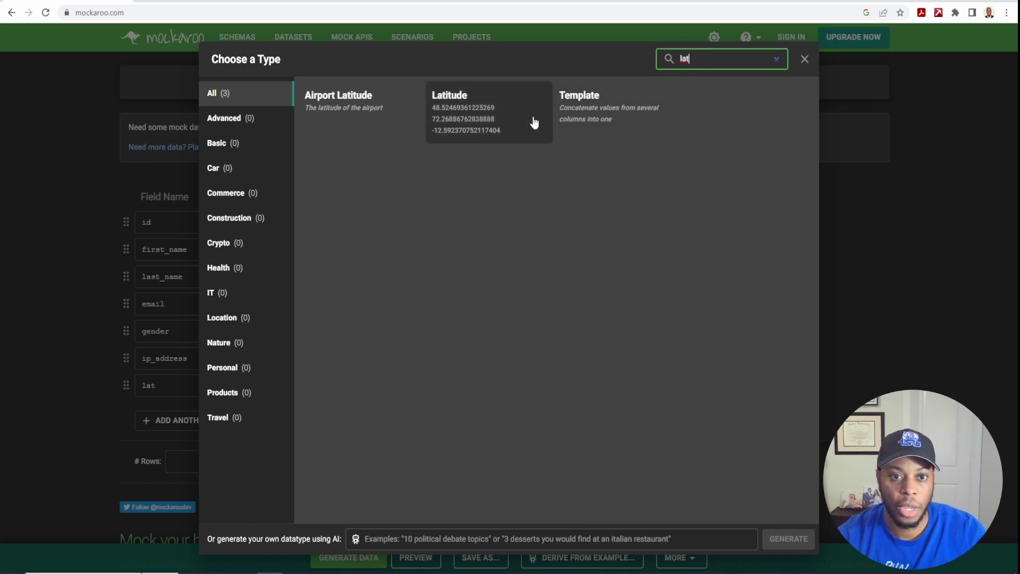
{"action": "left_click", "coordinate": [468, 119]}
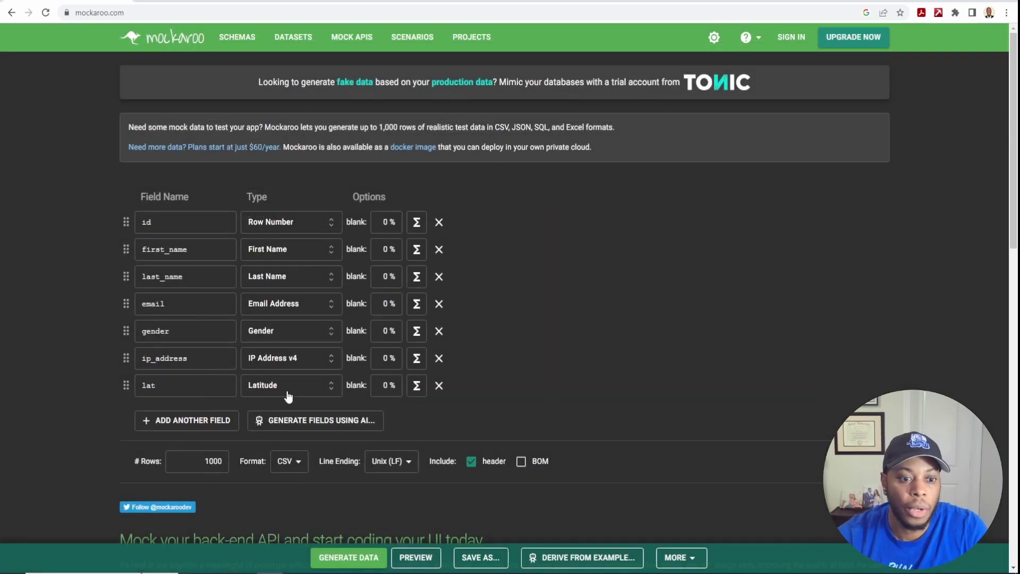
Add a field named long with the Longitude type
{"action": "left_click", "coordinate": [156, 426]}
{"action": "type", "text": "lon"}
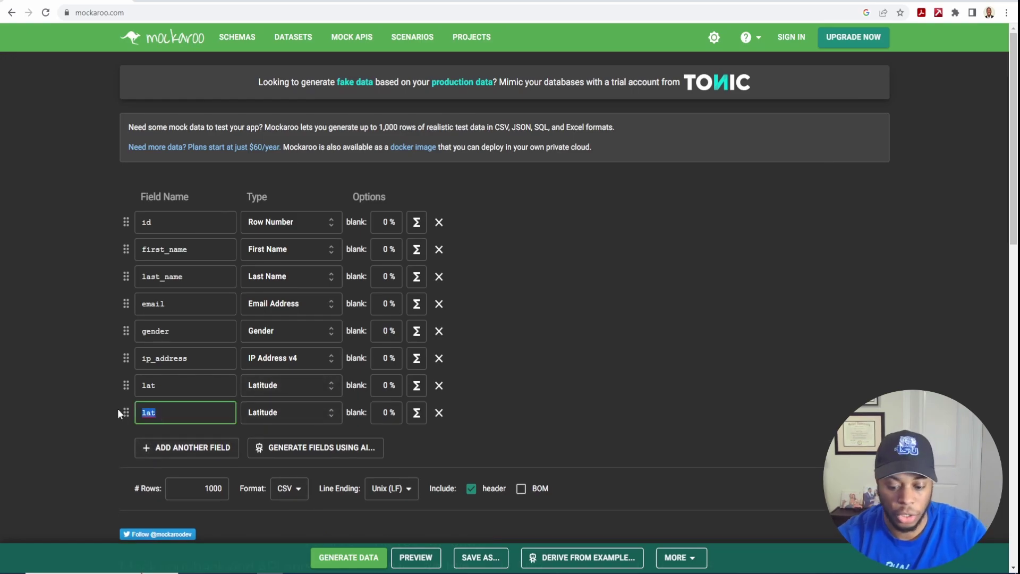
{"action": "type", "text": "g"}
{"action": "left_click", "coordinate": [291, 412]}
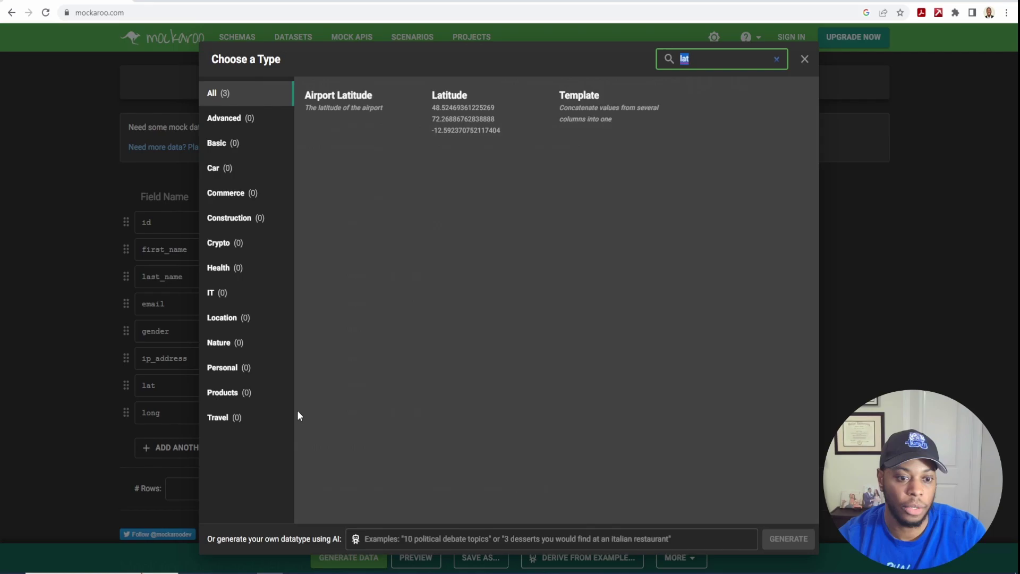
{"action": "type", "text": "long"}
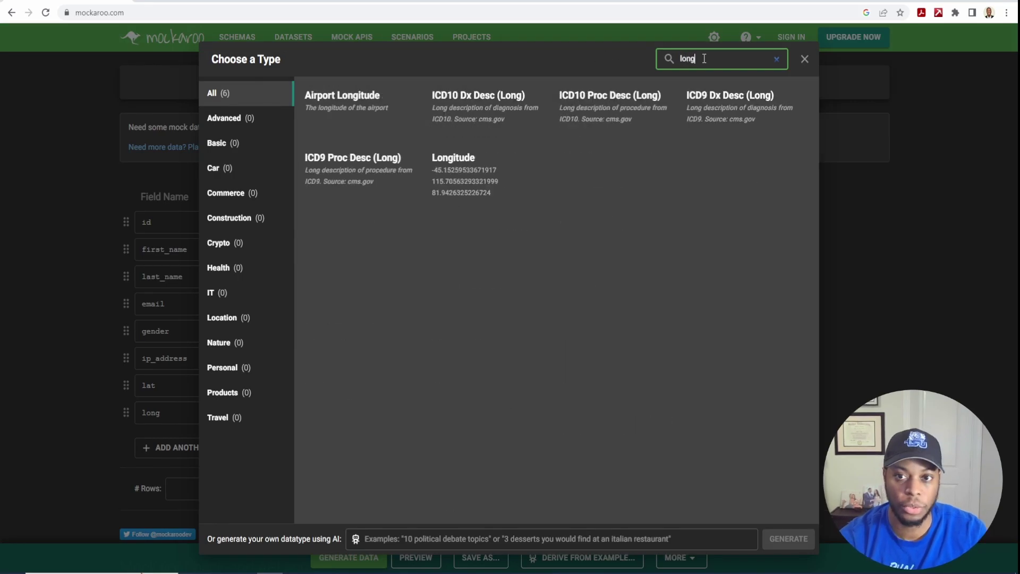
{"action": "left_click", "coordinate": [462, 172]}
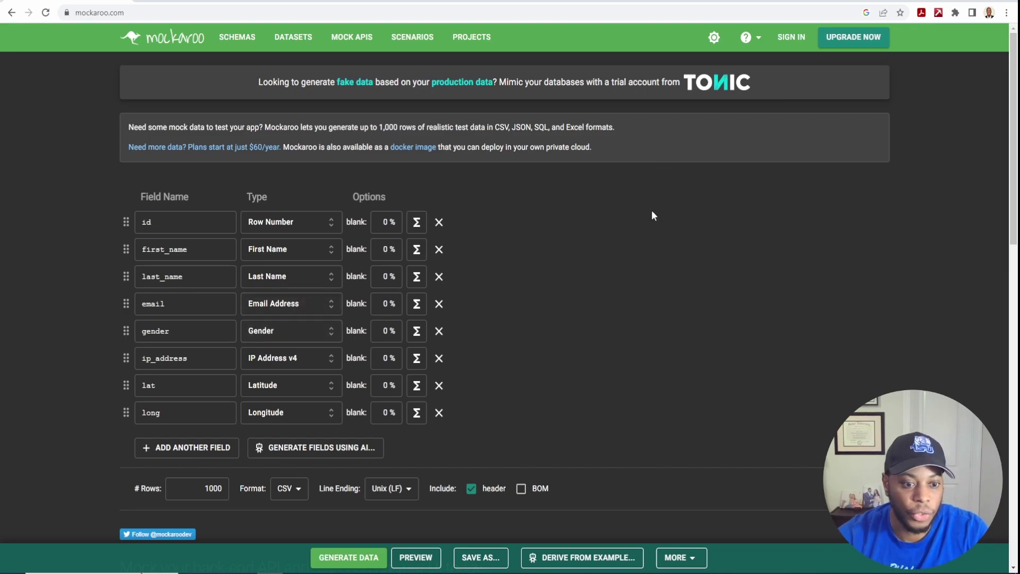
Add a new field named state with the State type
{"action": "left_click", "coordinate": [192, 448]}
{"action": "double_click", "coordinate": [167, 439]}
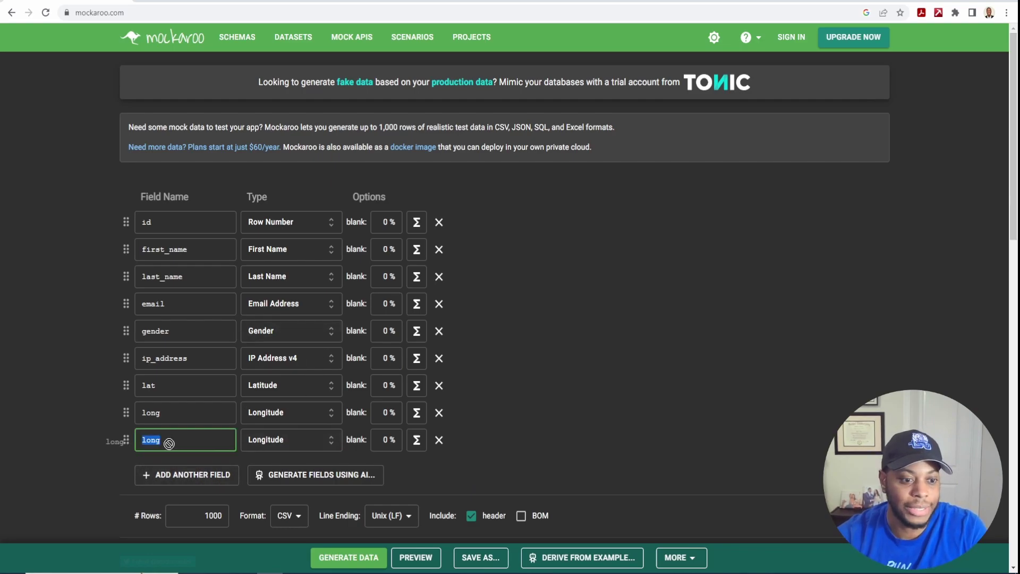
{"action": "type", "text": "state"}
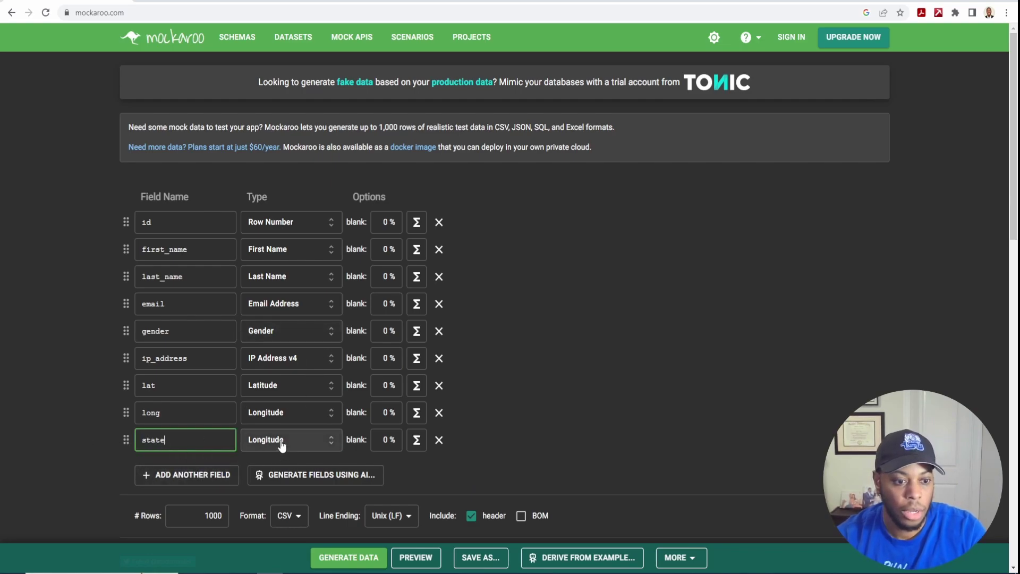
{"action": "left_click", "coordinate": [280, 443]}
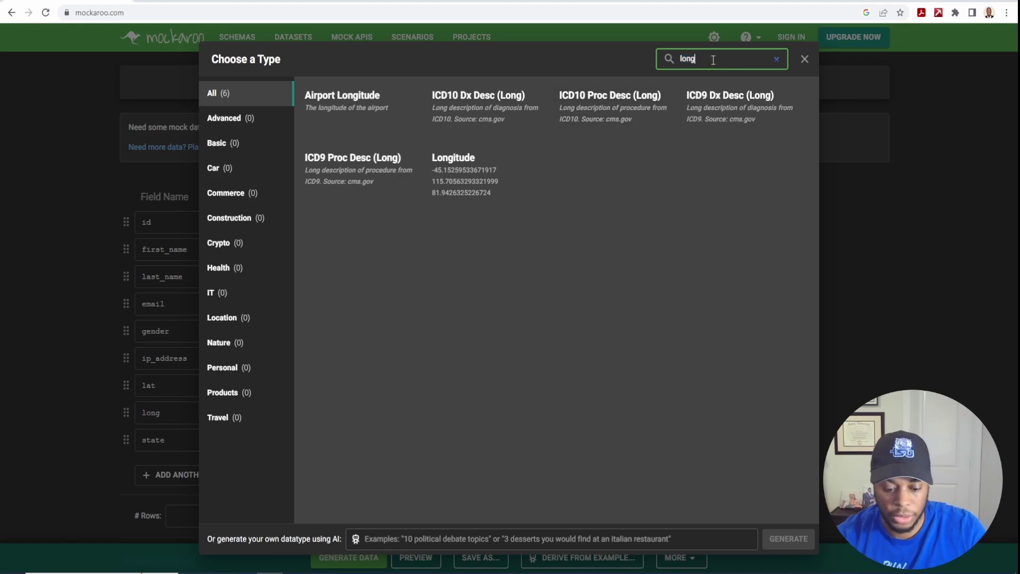
{"action": "type", "text": "s"}
{"action": "key", "text": "BackSpace"}
{"action": "key", "text": "BackSpace"}
{"action": "key", "text": "BackSpace"}
{"action": "key", "text": "BackSpace"}
{"action": "key", "text": "BackSpace"}
{"action": "type", "text": "s"}
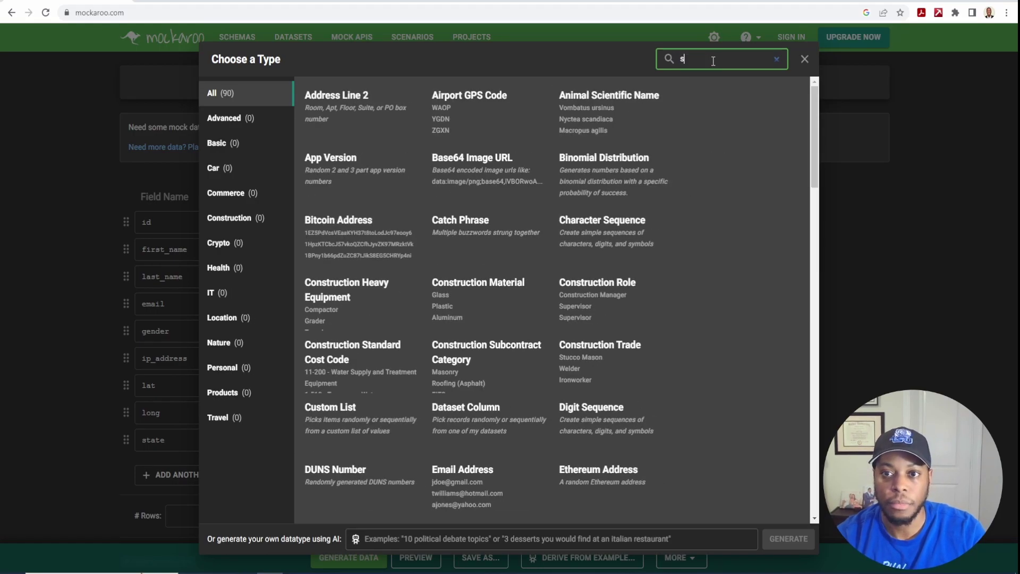
{"action": "type", "text": "tate"}
{"action": "left_click", "coordinate": [326, 104]}
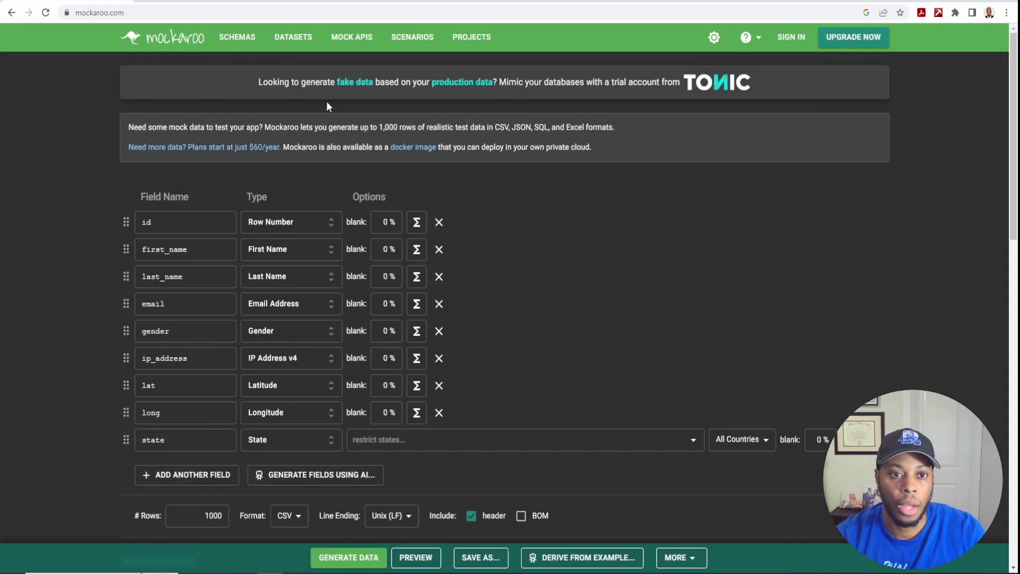
Limit the state values to Only US and remove the Alsace restriction
{"action": "left_click", "coordinate": [526, 439]}
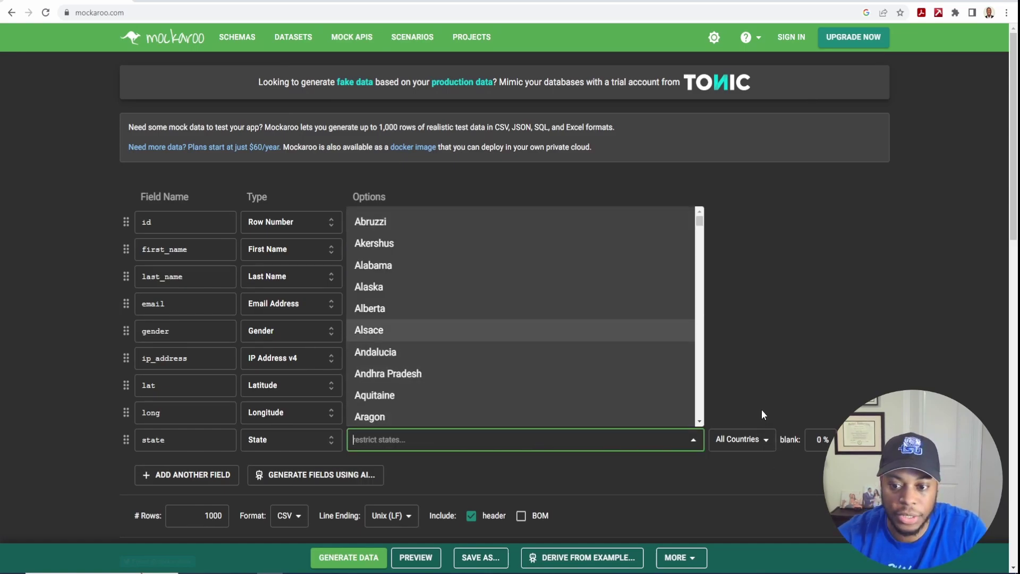
{"action": "left_click", "coordinate": [742, 439]}
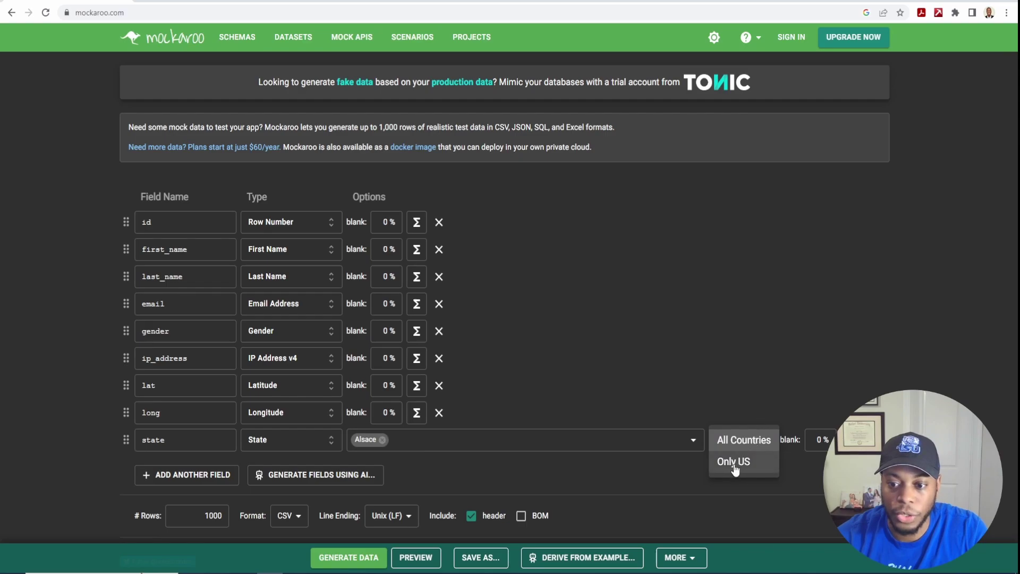
{"action": "left_click", "coordinate": [734, 462]}
{"action": "left_click", "coordinate": [530, 439]}
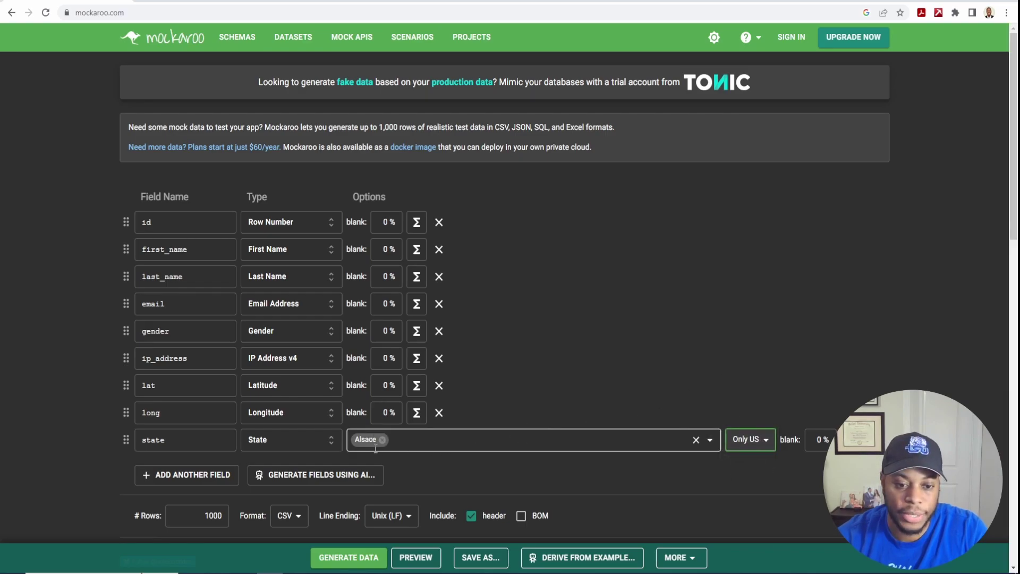
{"action": "left_click", "coordinate": [380, 440]}
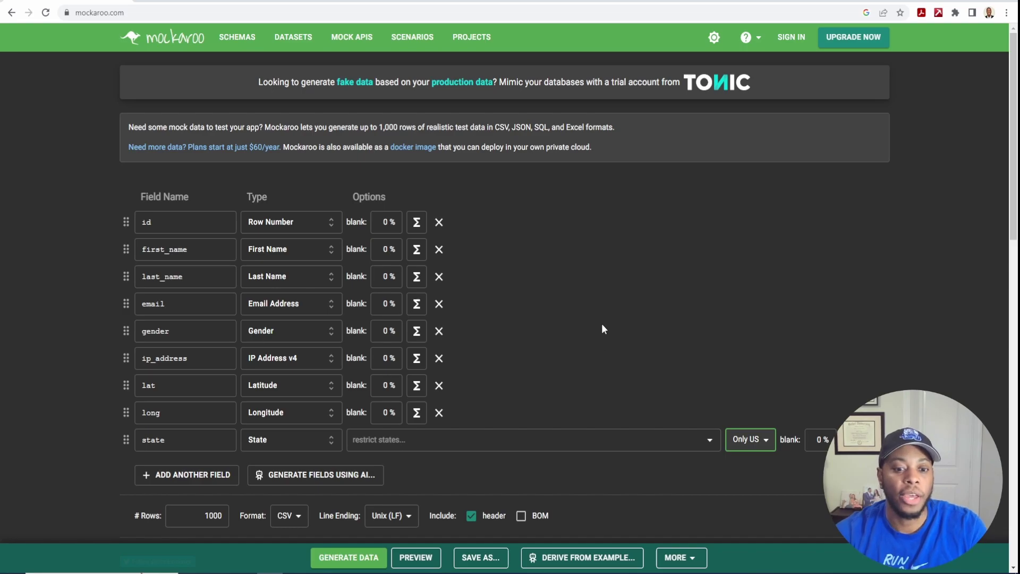
{"action": "scroll", "coordinate": [625, 313], "scroll_direction": "down", "scroll_amount": 3}
{"action": "scroll", "coordinate": [625, 286], "scroll_direction": "up", "scroll_amount": 1}
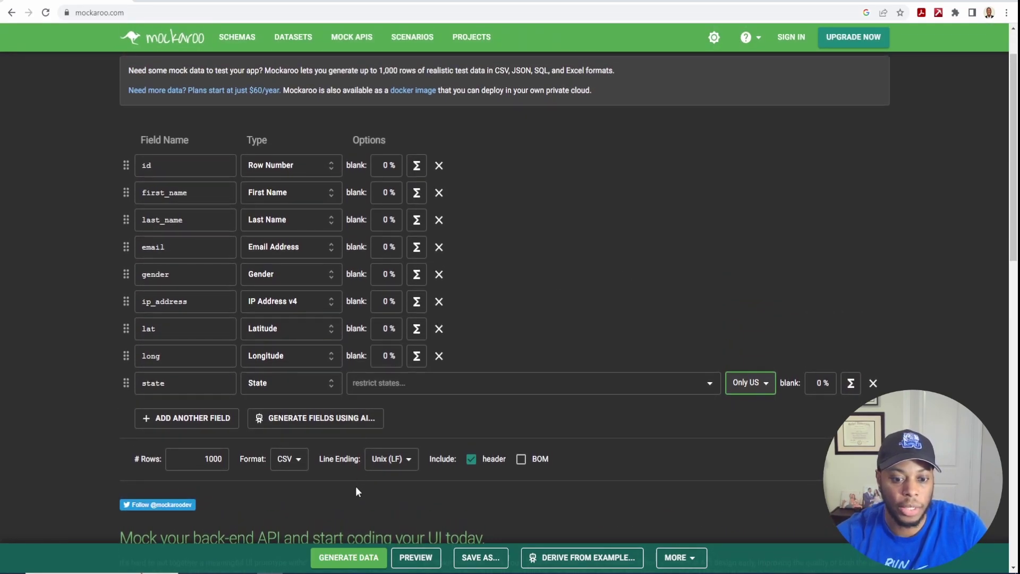
Preview generated rows for the nine-field schema, id through state
{"action": "left_click", "coordinate": [415, 556]}
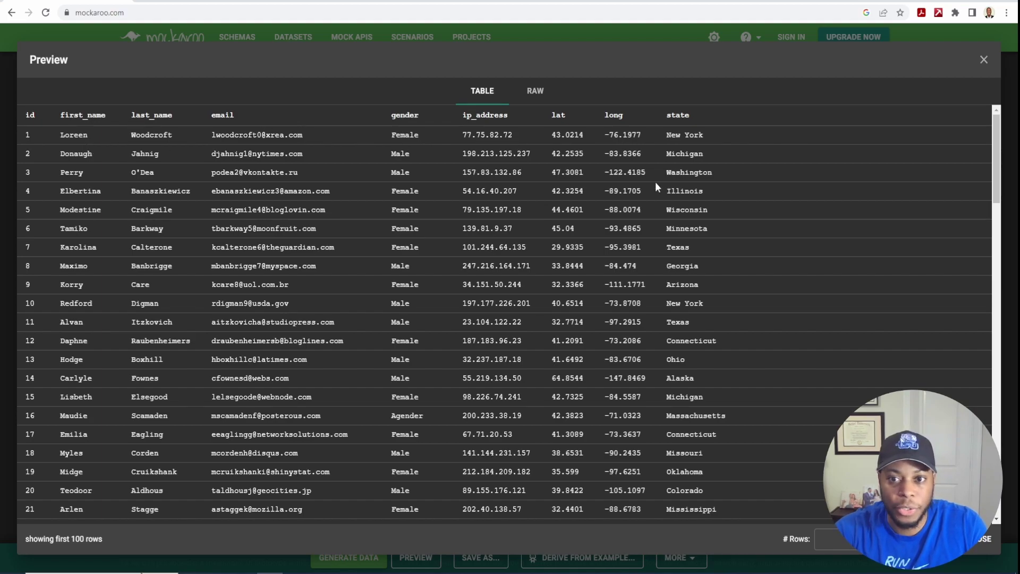
{"action": "scroll", "coordinate": [982, 164], "scroll_direction": "down", "scroll_amount": 5}
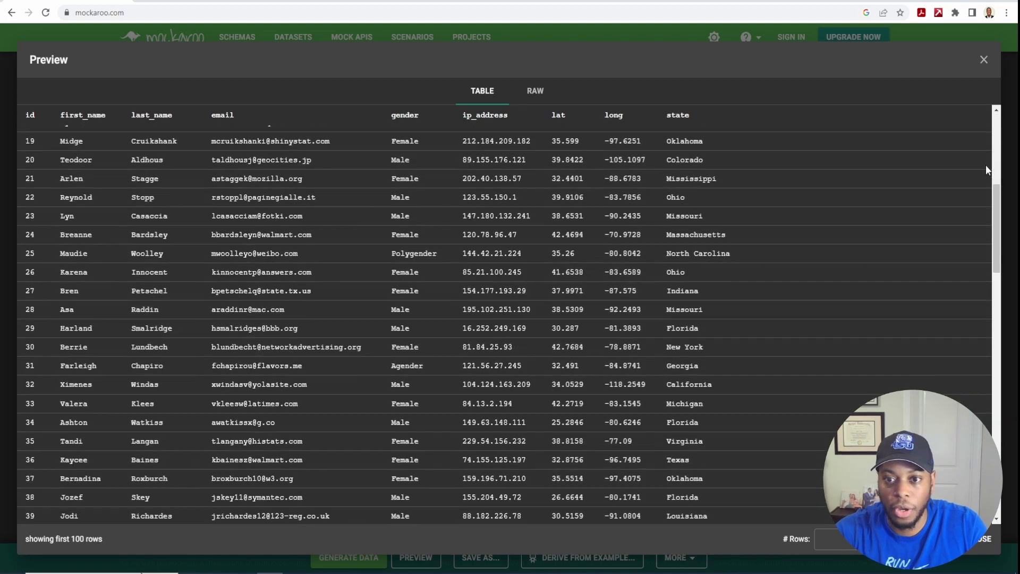
{"action": "scroll", "coordinate": [986, 165], "scroll_direction": "up", "scroll_amount": 5}
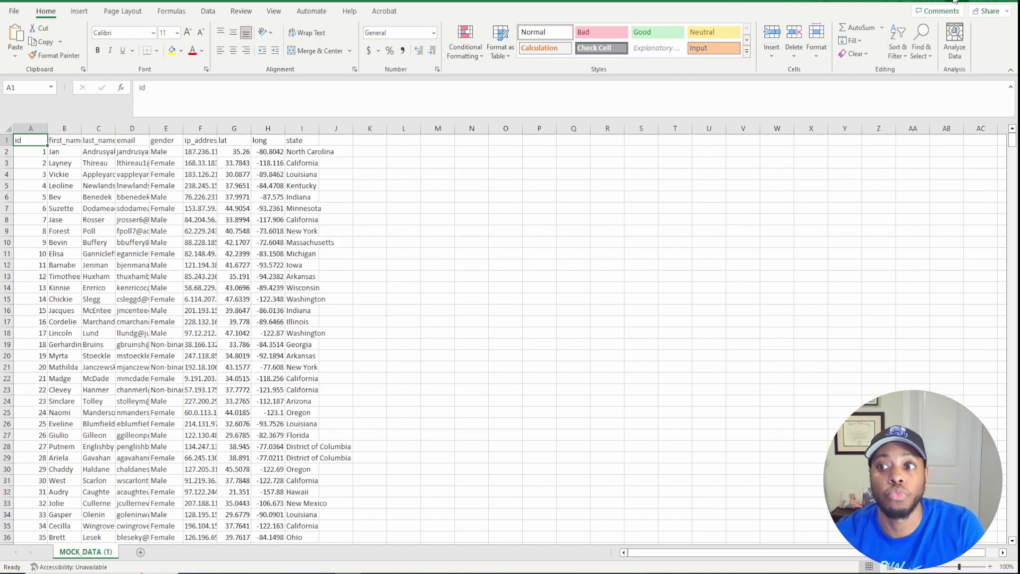
Switch back to the browser and close the Preview dialog
{"action": "key", "text": "alt+Tab"}
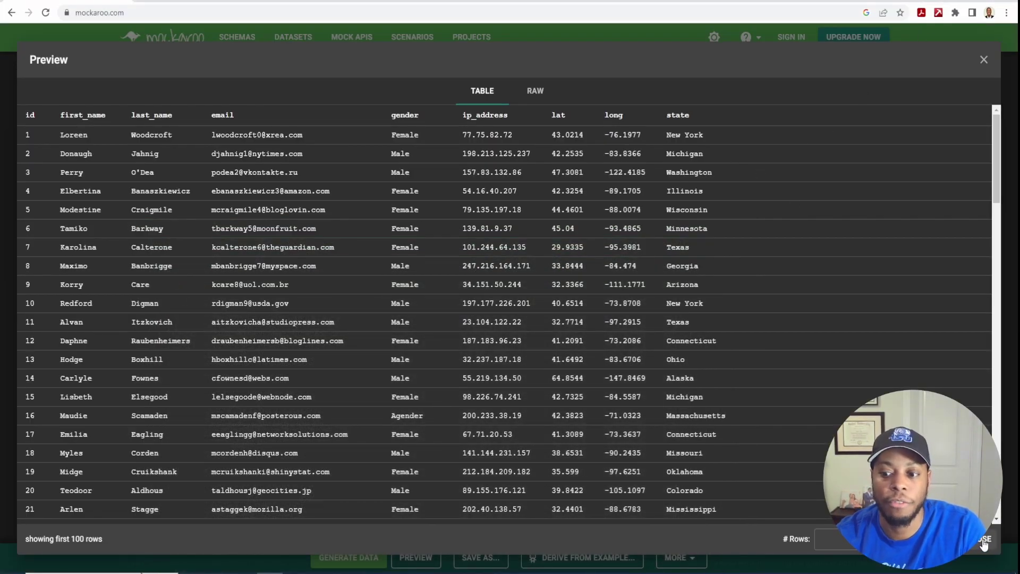
{"action": "left_click", "coordinate": [984, 543]}
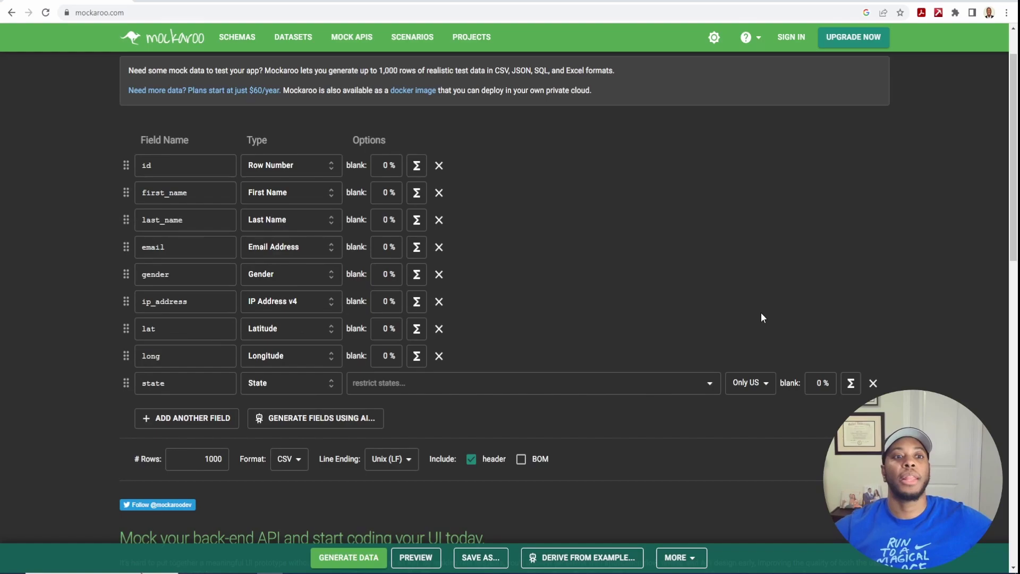